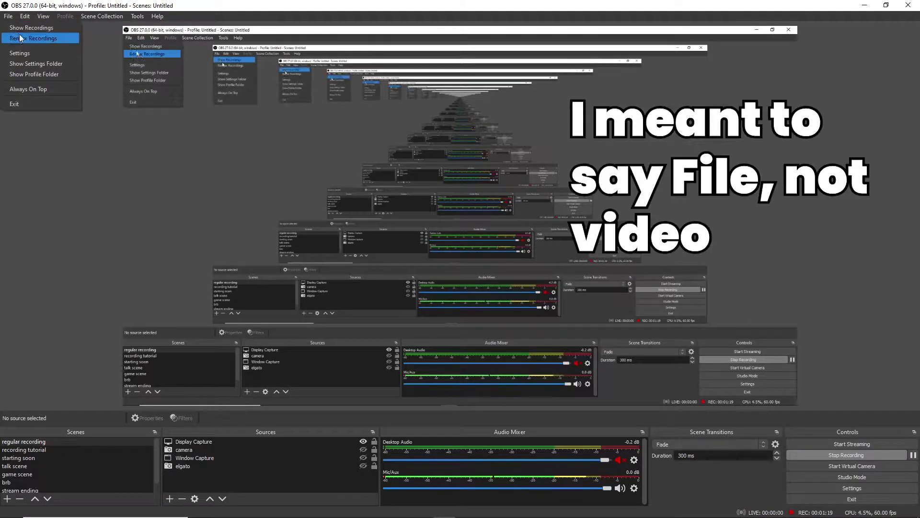
- Open the OBS Video settings to check the 1920x1080 base and output resolutions
{"action": "left_click", "coordinate": [26, 52]}
{"action": "left_click", "coordinate": [266, 197]}
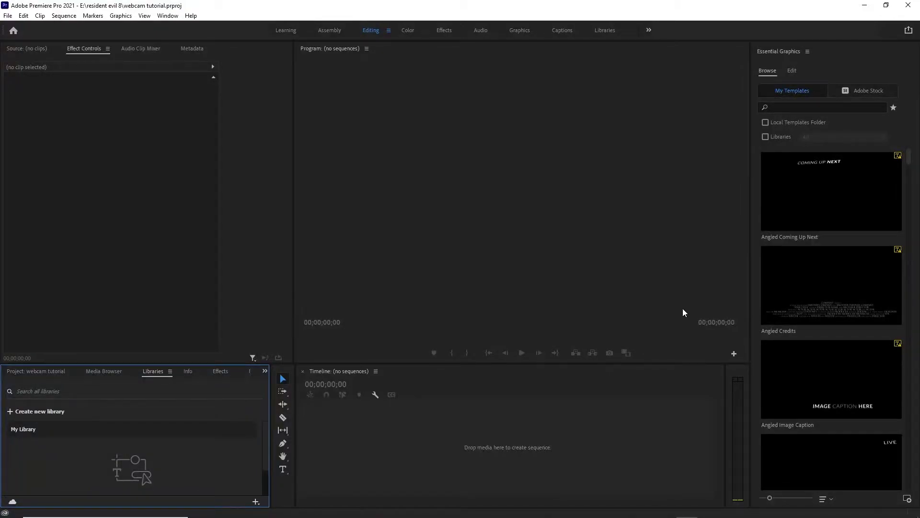
{"action": "left_click", "coordinate": [7, 17]}
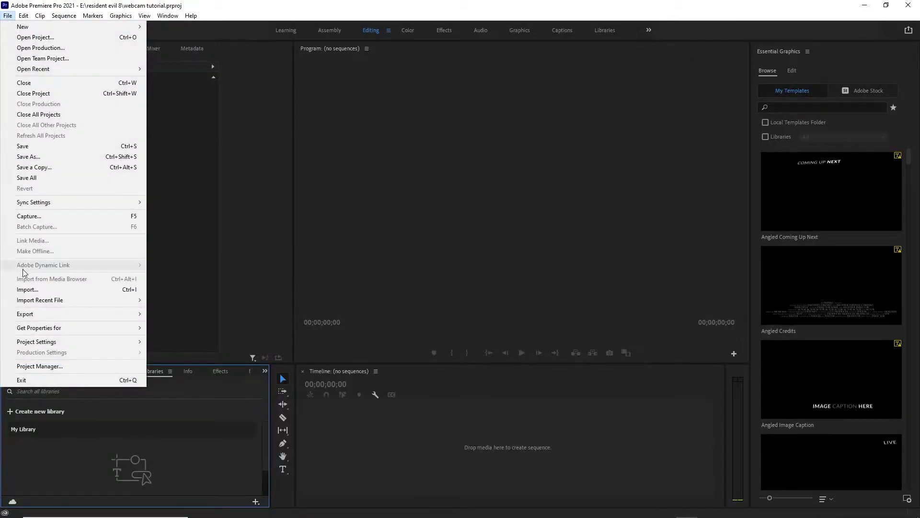
{"action": "left_click", "coordinate": [34, 291]}
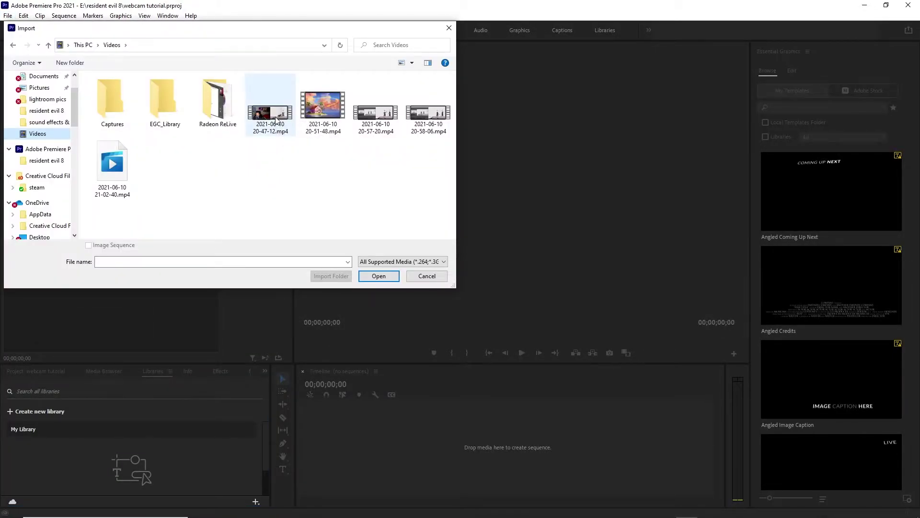
{"action": "left_click", "coordinate": [277, 119]}
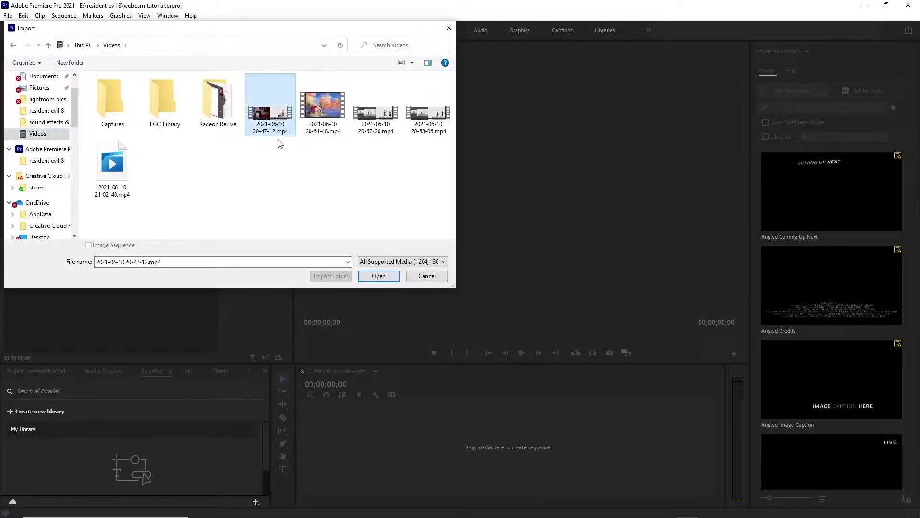
{"action": "left_click", "coordinate": [373, 273]}
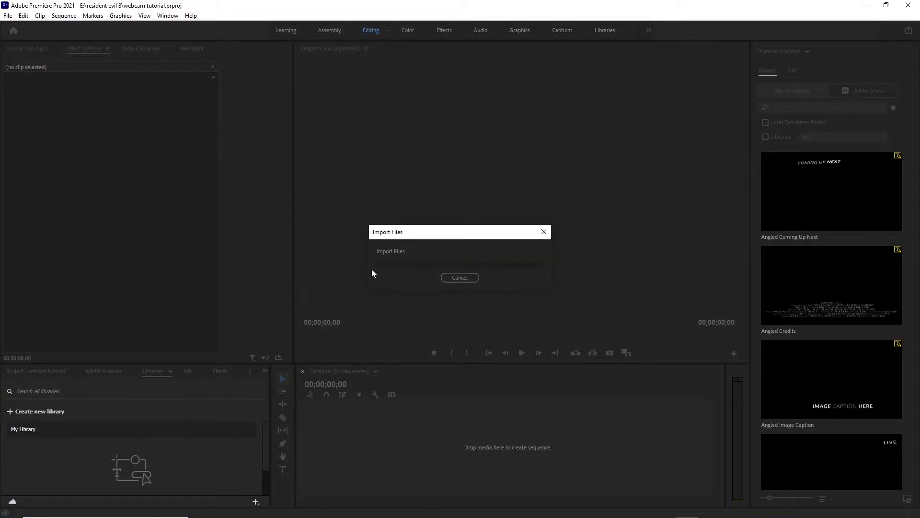
{"action": "left_click_drag", "start_coordinate": [51, 434], "coordinate": [423, 441]}
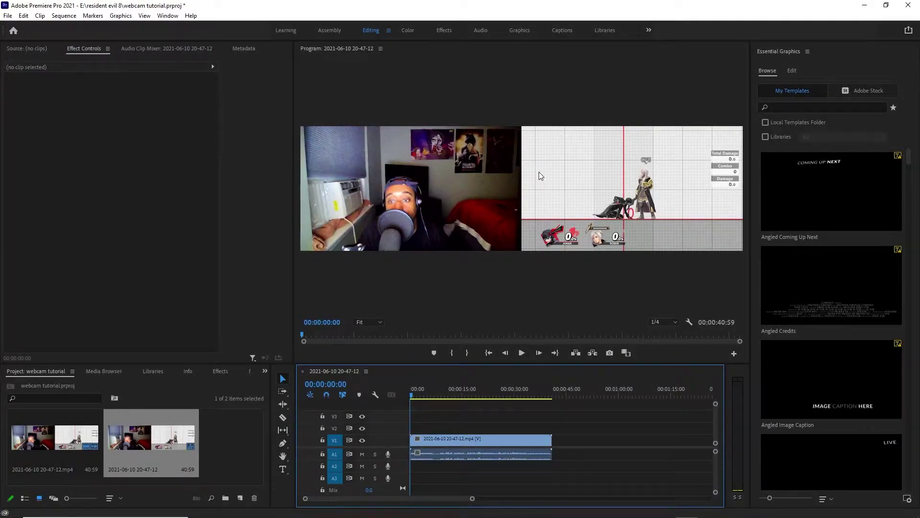
- Change the sequence frame width from 3840 to 1920, accepting deletion of previews
{"action": "left_click", "coordinate": [65, 17]}
{"action": "left_click", "coordinate": [84, 26]}
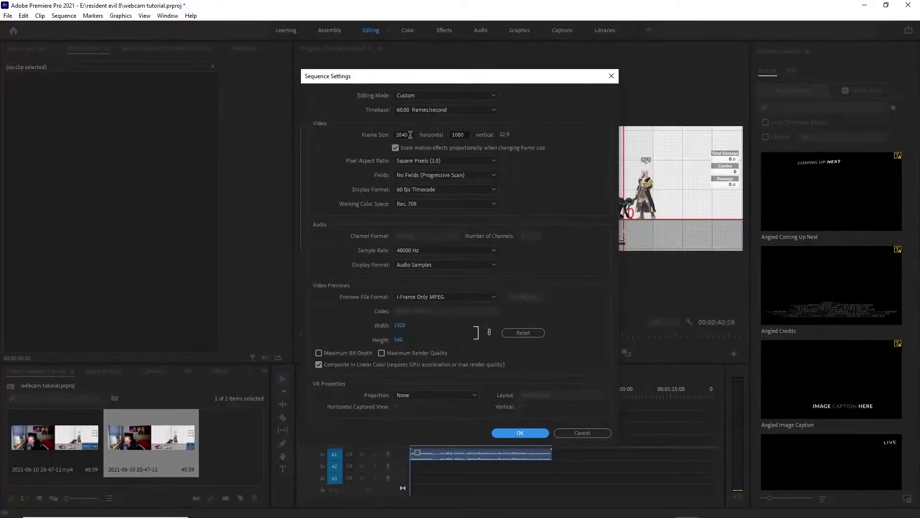
{"action": "left_click", "coordinate": [407, 134]}
{"action": "type", "text": "1920"}
{"action": "left_click", "coordinate": [385, 136]}
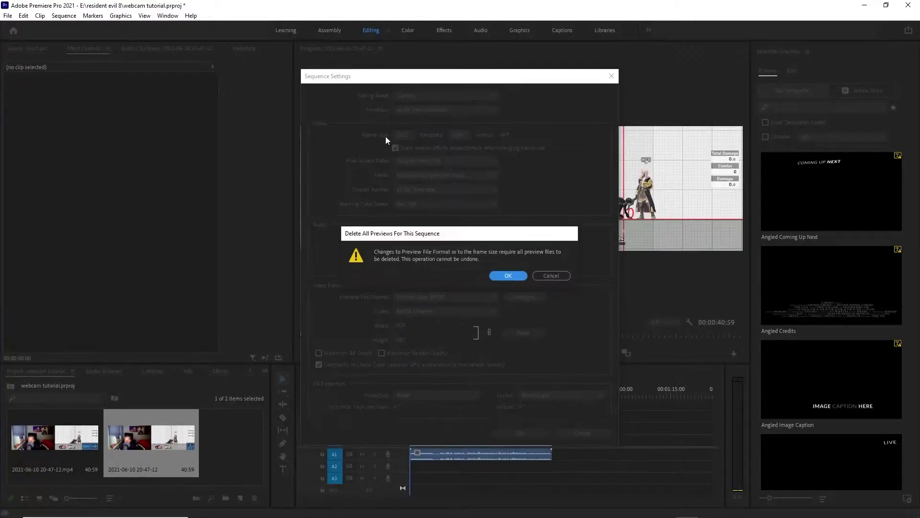
{"action": "left_click", "coordinate": [508, 275]}
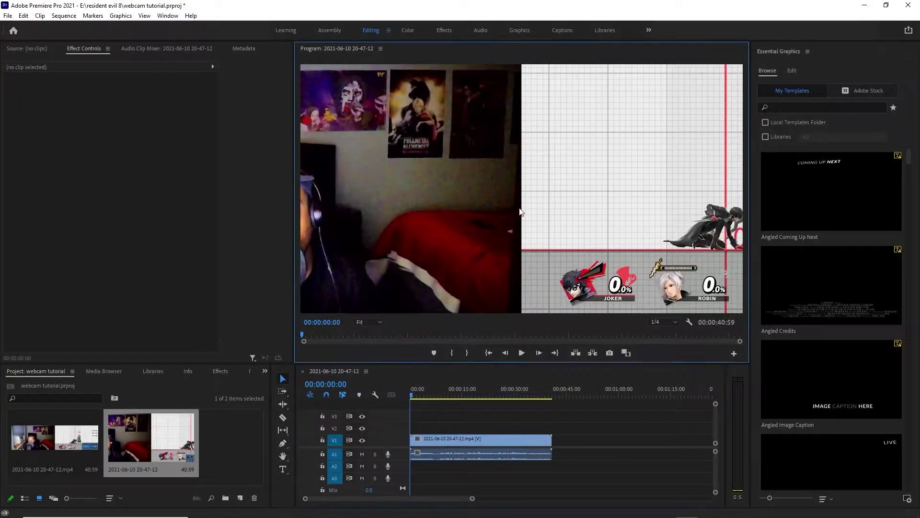
{"action": "left_click", "coordinate": [521, 211]}
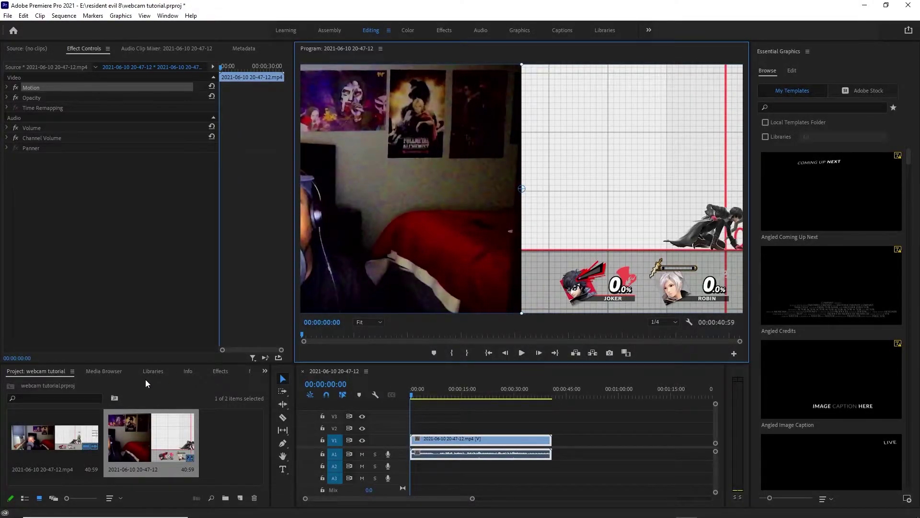
- Apply the Crop effect to the V1 clip with Left set to 50%
{"action": "left_click", "coordinate": [221, 372]}
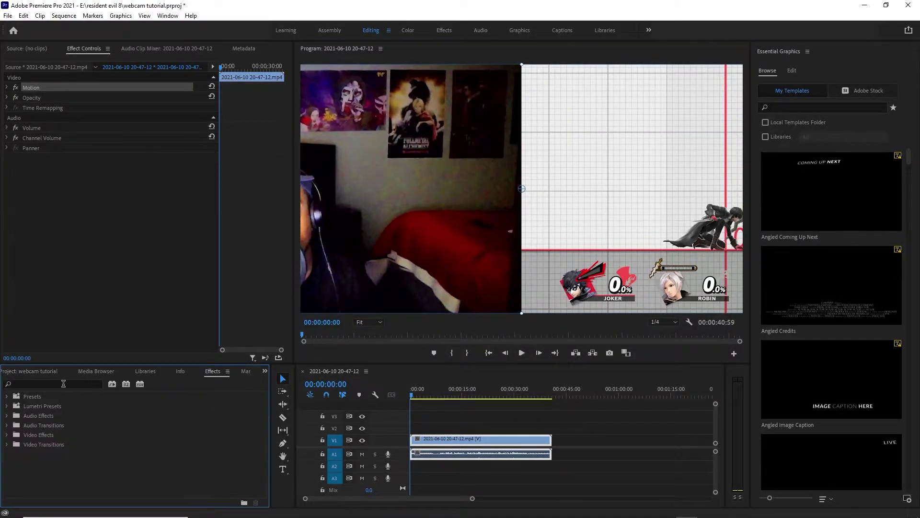
{"action": "left_click", "coordinate": [21, 382]}
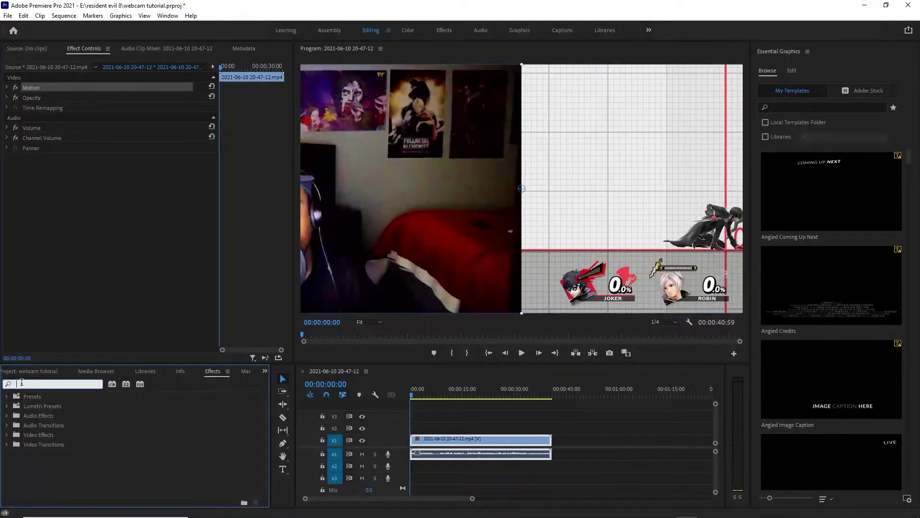
{"action": "type", "text": "crop"}
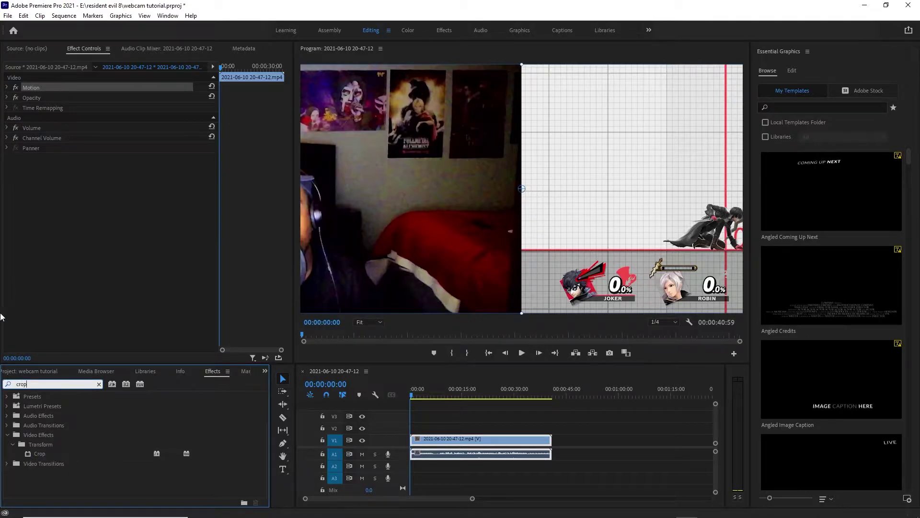
{"action": "left_click_drag", "start_coordinate": [41, 456], "coordinate": [426, 439]}
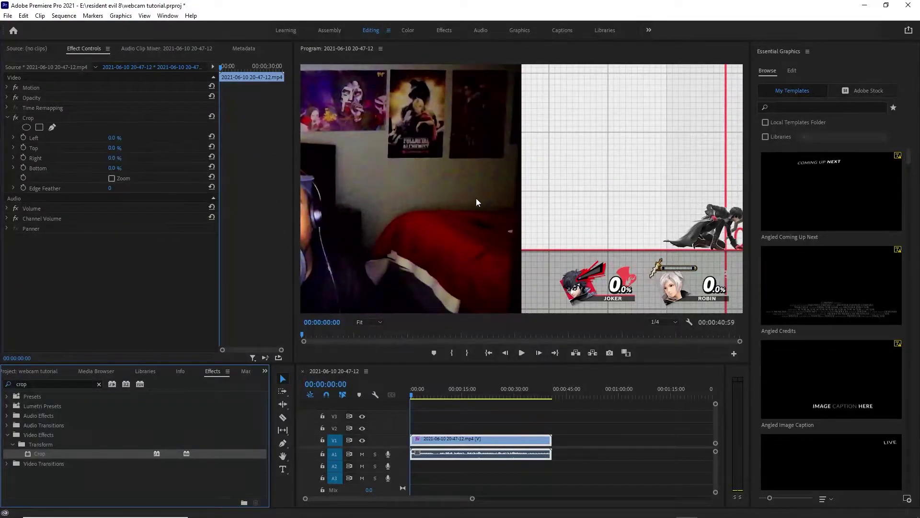
{"action": "left_click", "coordinate": [115, 138]}
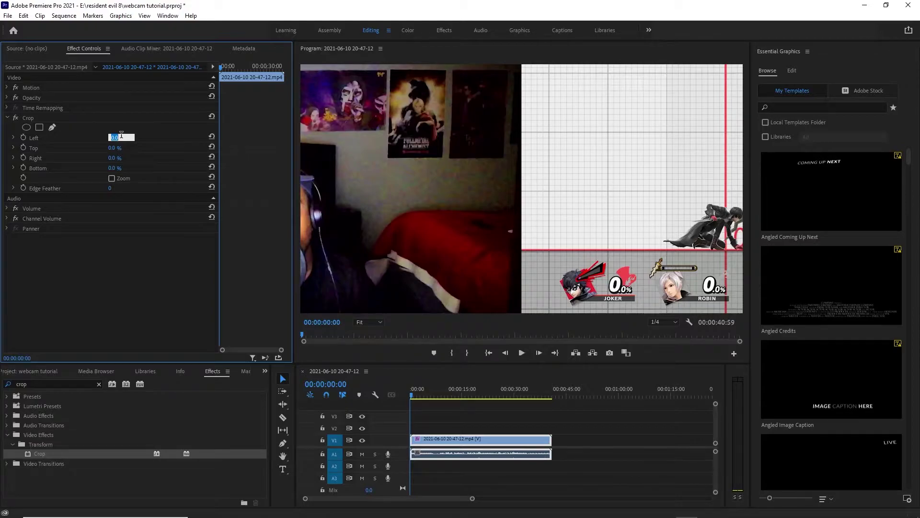
{"action": "type", "text": "50"}
{"action": "key", "text": "Return"}
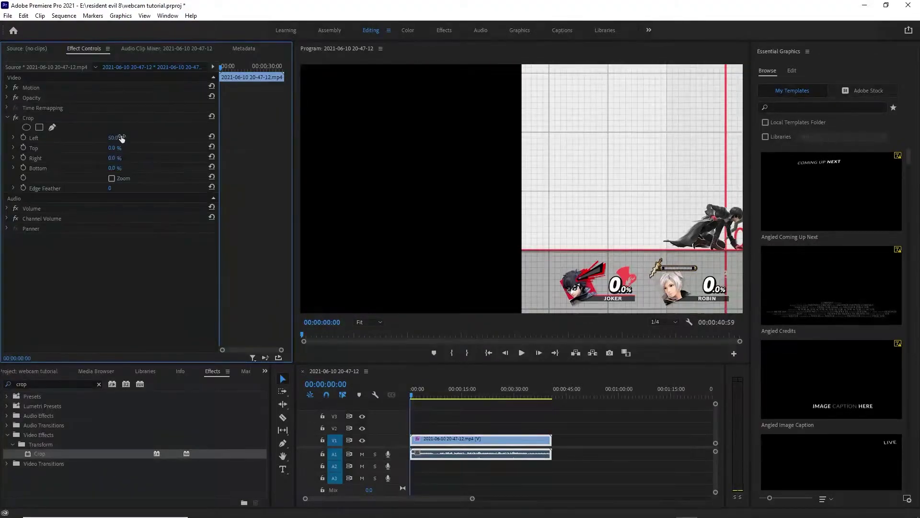
- Slide the cropped gameplay left in the Program monitor so it fills the frame
{"action": "left_click", "coordinate": [580, 191]}
{"action": "left_click", "coordinate": [580, 191]}
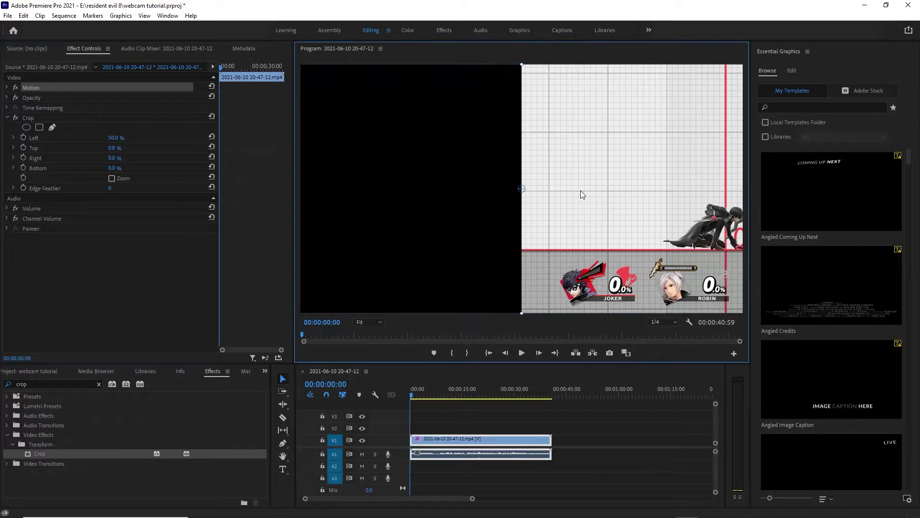
{"action": "left_click_drag", "start_coordinate": [611, 190], "coordinate": [385, 180]}
- Duplicate the recording clip onto the V2 track and select the copy
{"action": "left_click", "coordinate": [647, 477]}
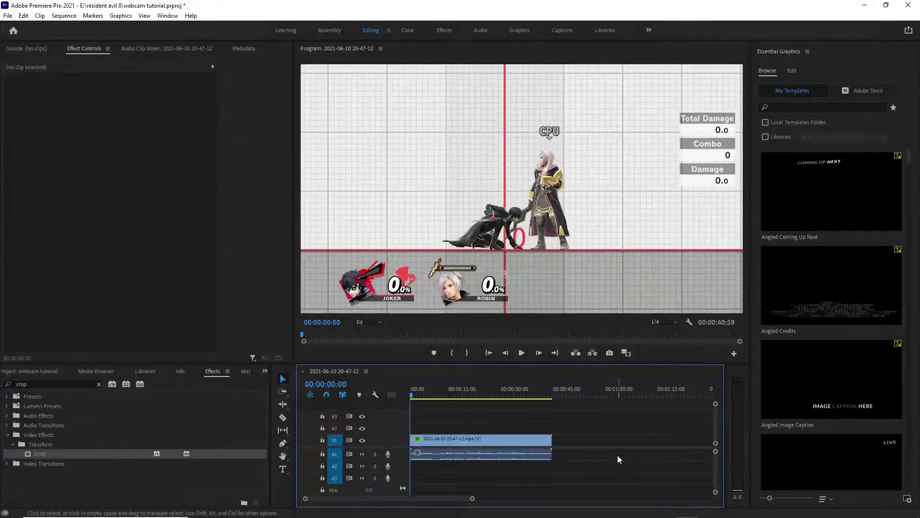
{"action": "left_click", "coordinate": [476, 442]}
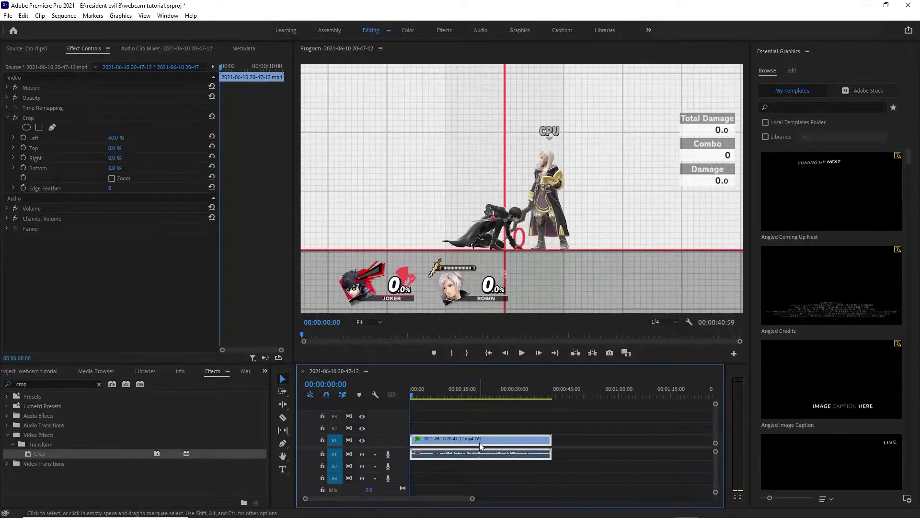
{"action": "left_click_drag", "start_coordinate": [480, 442], "coordinate": [479, 429]}
{"action": "left_click", "coordinate": [462, 428]}
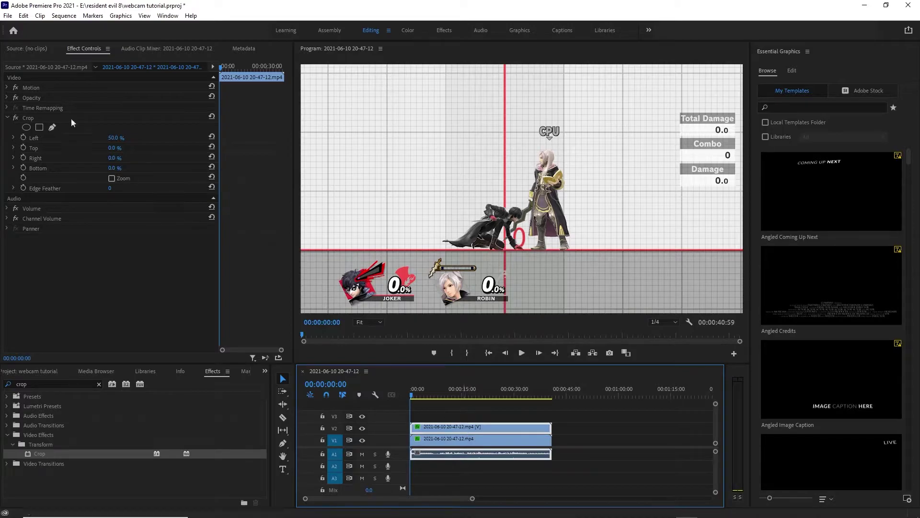
- Set the copy's Crop to Left 0% and Right 50% to keep the webcam half
{"action": "left_click", "coordinate": [114, 139]}
{"action": "type", "text": "0"}
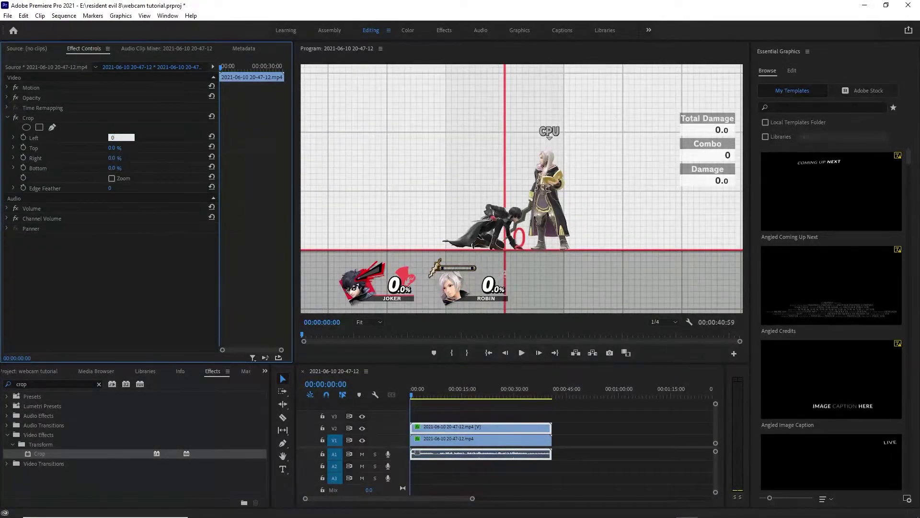
{"action": "left_click", "coordinate": [112, 158]}
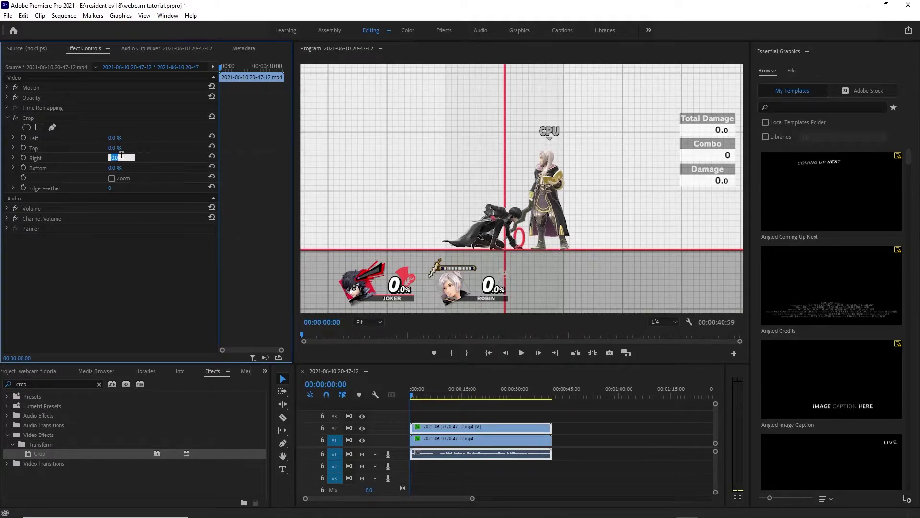
{"action": "type", "text": "50"}
{"action": "left_click", "coordinate": [430, 215]}
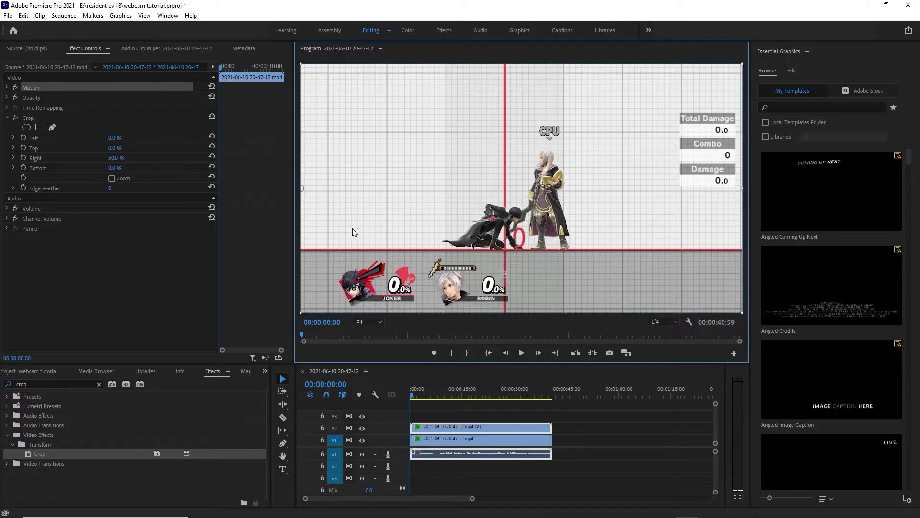
- Move and shrink the webcam copy into a small inset at the top-left
{"action": "left_click_drag", "start_coordinate": [345, 231], "coordinate": [677, 230]}
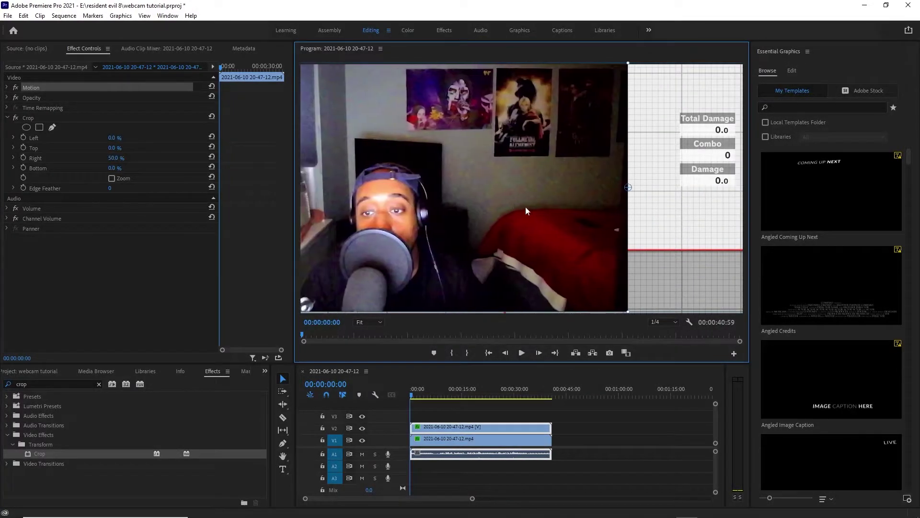
{"action": "left_click_drag", "start_coordinate": [533, 209], "coordinate": [719, 223]}
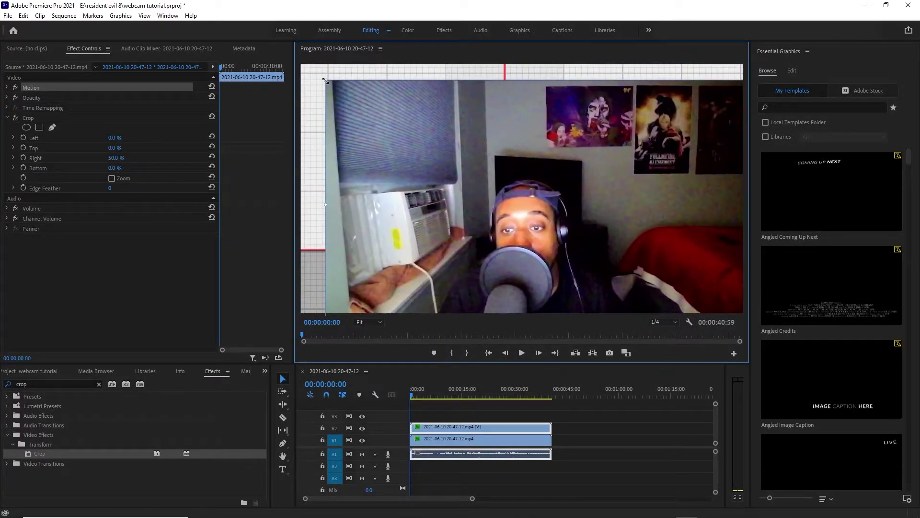
{"action": "left_click_drag", "start_coordinate": [326, 80], "coordinate": [474, 175]}
{"action": "left_click_drag", "start_coordinate": [671, 205], "coordinate": [343, 107]}
{"action": "left_click", "coordinate": [360, 427]}
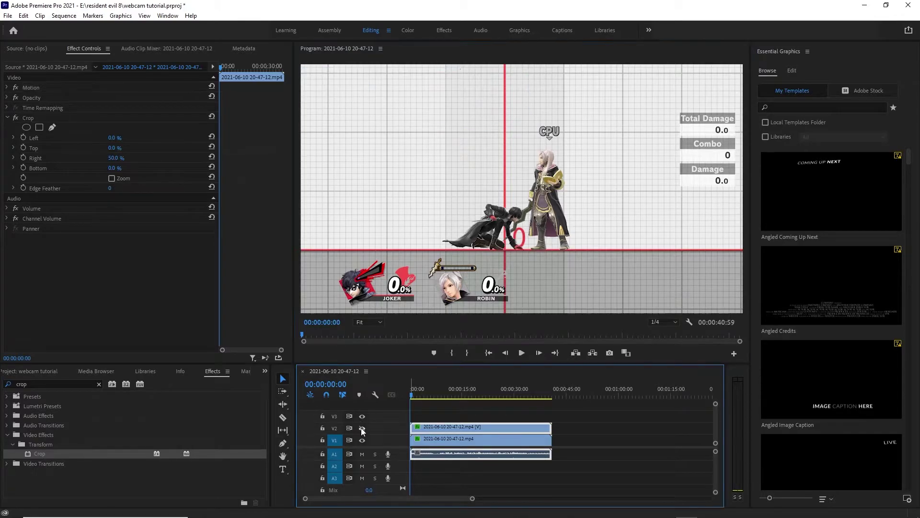
{"action": "left_click", "coordinate": [283, 417]}
{"action": "left_click", "coordinate": [451, 426]}
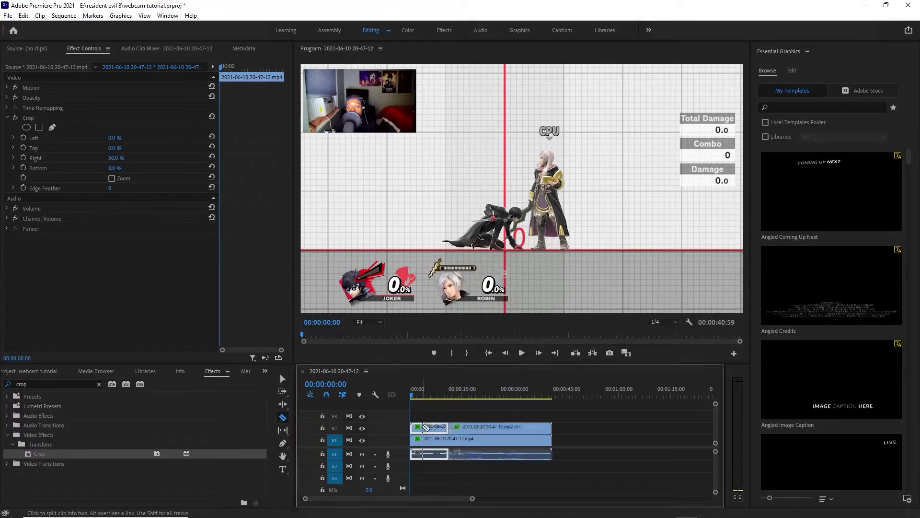
{"action": "key", "text": "v"}
{"action": "left_click", "coordinate": [435, 430]}
{"action": "key", "text": "Delete"}
{"action": "mouse_move", "coordinate": [408, 398]}
{"action": "left_mouse_down"}
{"action": "mouse_move", "coordinate": [450, 398]}
{"action": "mouse_move", "coordinate": [410, 397]}
{"action": "left_mouse_up"}
{"action": "key", "text": "ctrl+z"}
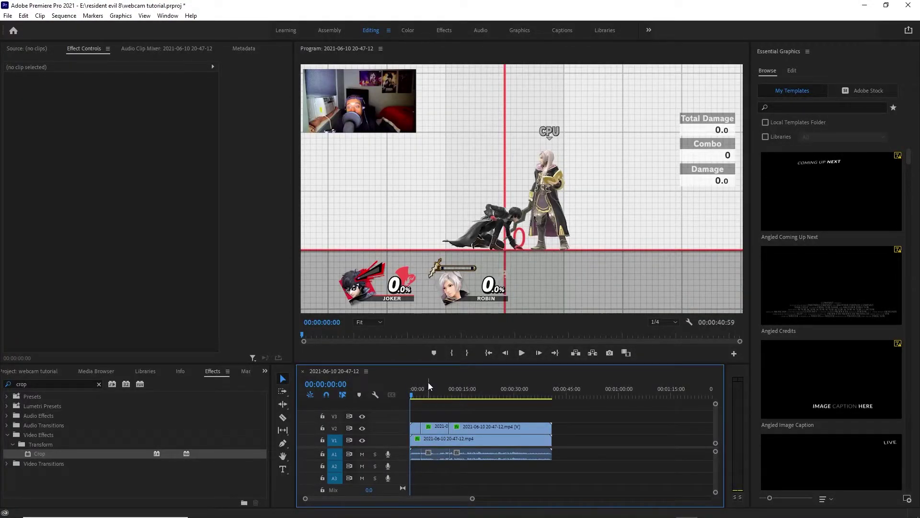
{"action": "key", "text": "ctrl+z"}
{"action": "key", "text": "ctrl+z"}
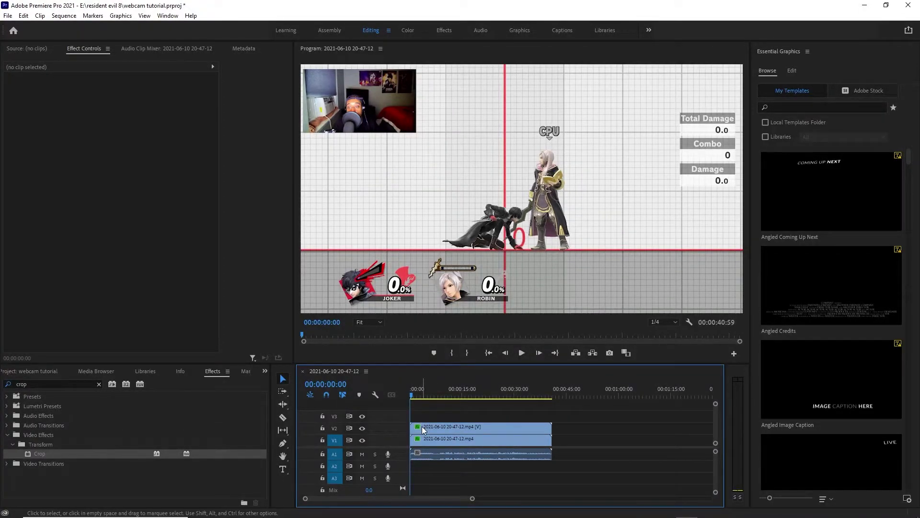
{"action": "left_click", "coordinate": [421, 427]}
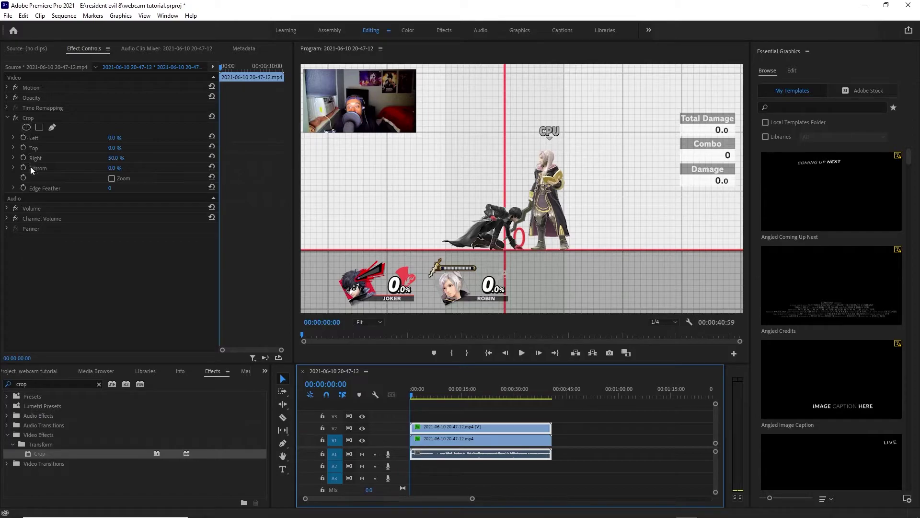
- Add an elliptical mask to the webcam copy's Crop and stretch it taller around the face
{"action": "left_click", "coordinate": [27, 128]}
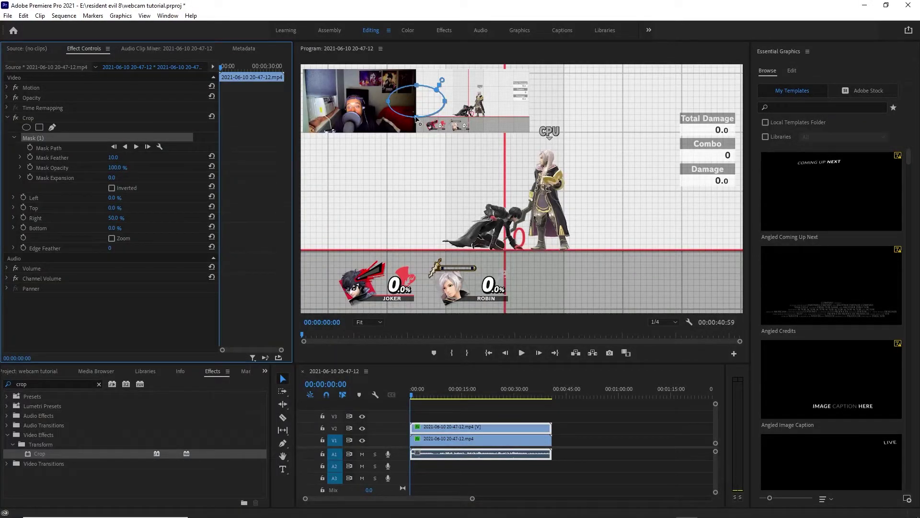
{"action": "left_click", "coordinate": [417, 119]}
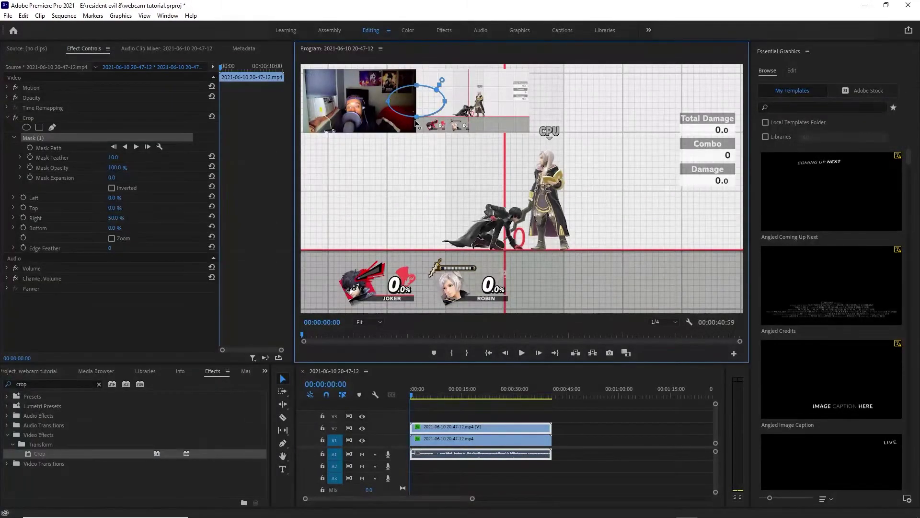
{"action": "left_click_drag", "start_coordinate": [416, 116], "coordinate": [349, 78]}
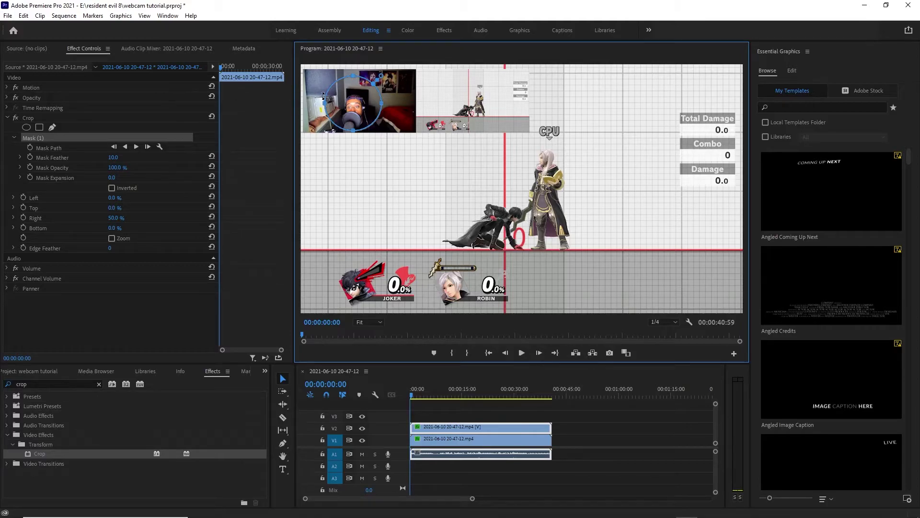
- Invert Mask (1) and set Crop Top to 100% to leave a circular webcam cutout
{"action": "left_click", "coordinate": [112, 188]}
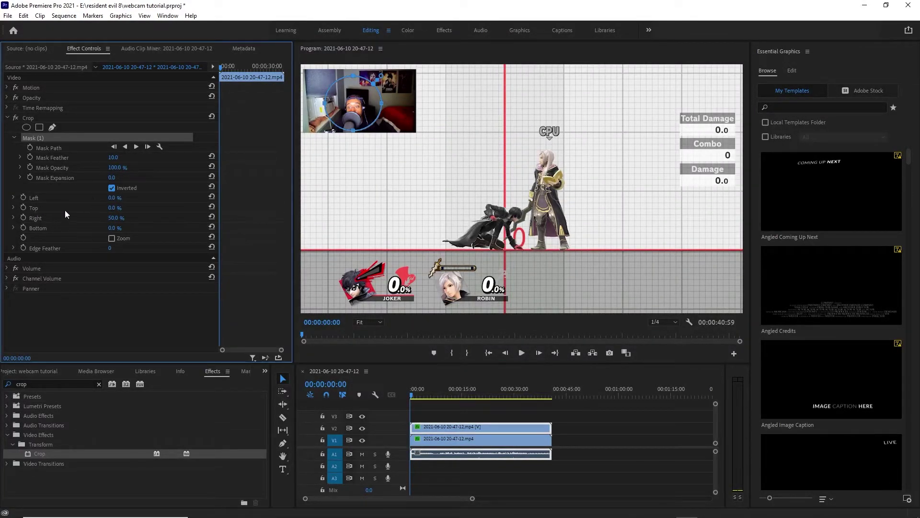
{"action": "left_click", "coordinate": [112, 209]}
{"action": "type", "text": "100"}
{"action": "key", "text": "Return"}
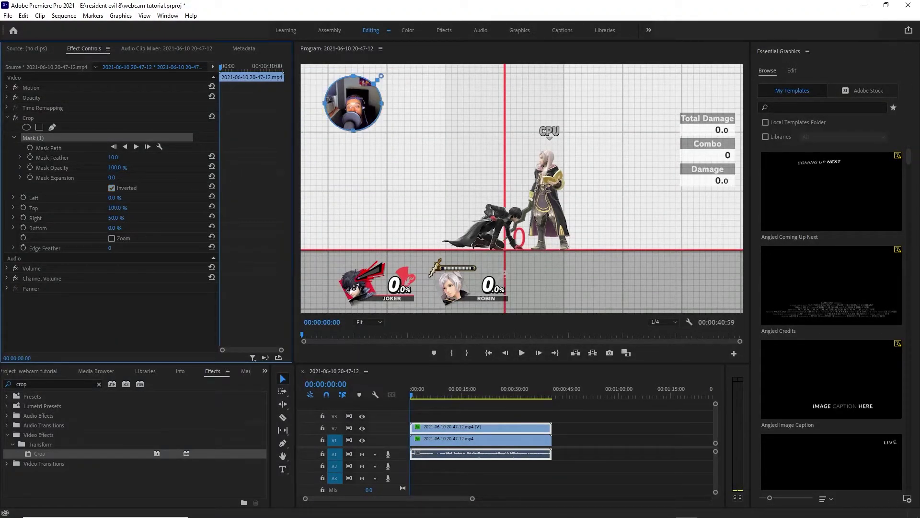
- Reposition and enlarge the webcam circle in the top-left corner
{"action": "left_click", "coordinate": [342, 201]}
{"action": "left_click", "coordinate": [356, 106]}
{"action": "left_click_drag", "start_coordinate": [356, 104], "coordinate": [351, 121]}
{"action": "left_click_drag", "start_coordinate": [525, 151], "coordinate": [569, 164]}
{"action": "left_click_drag", "start_coordinate": [335, 125], "coordinate": [360, 114]}
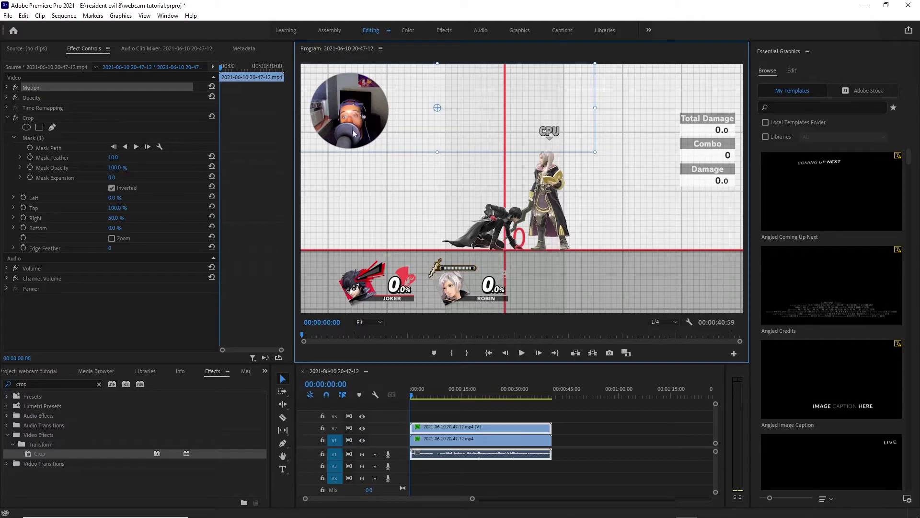
{"action": "left_click", "coordinate": [363, 432]}
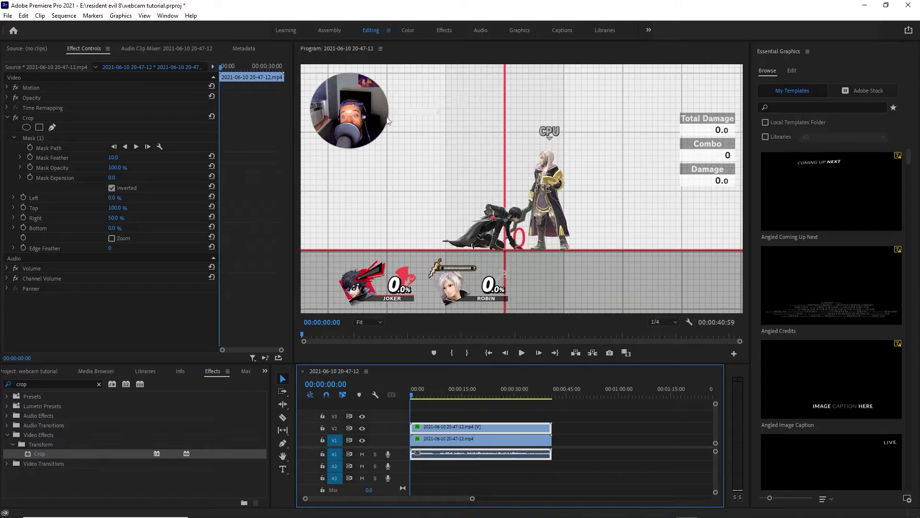